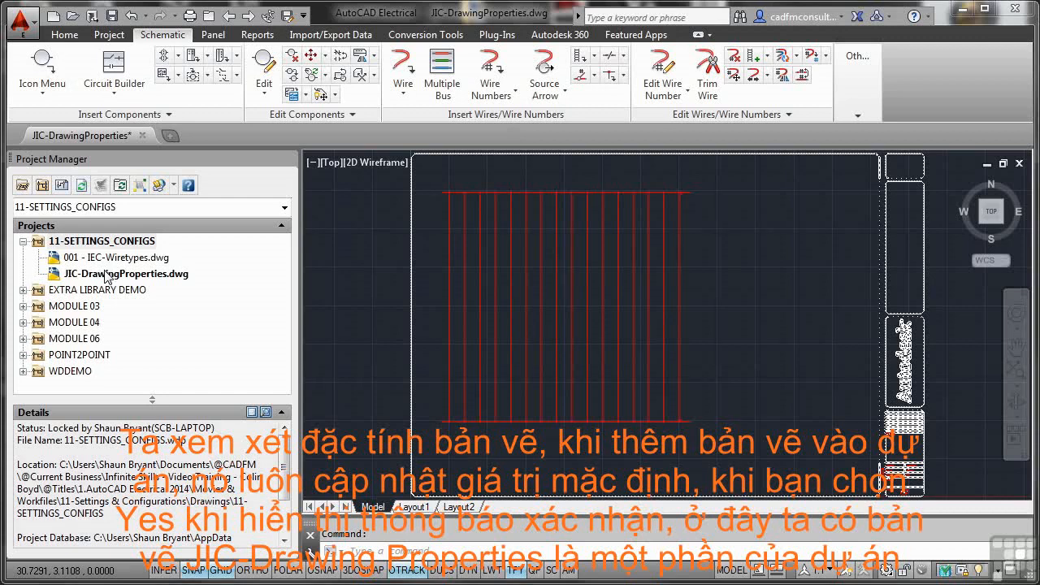
Step: Remove JIC-DrawingProperties.dwg from the 11-SETTINGS_CONFIGS project
click(105, 276)
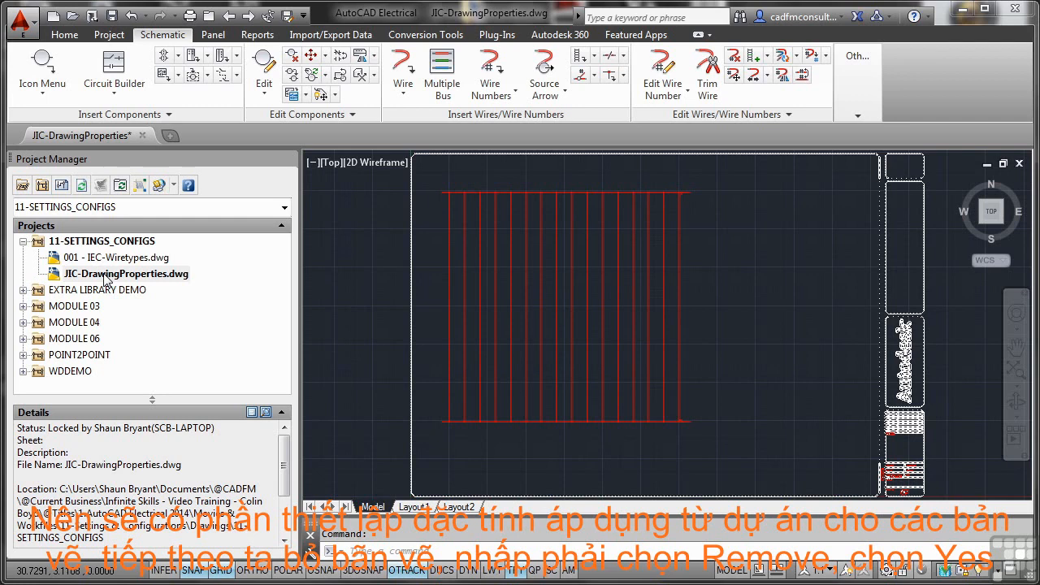
right_click(142, 274)
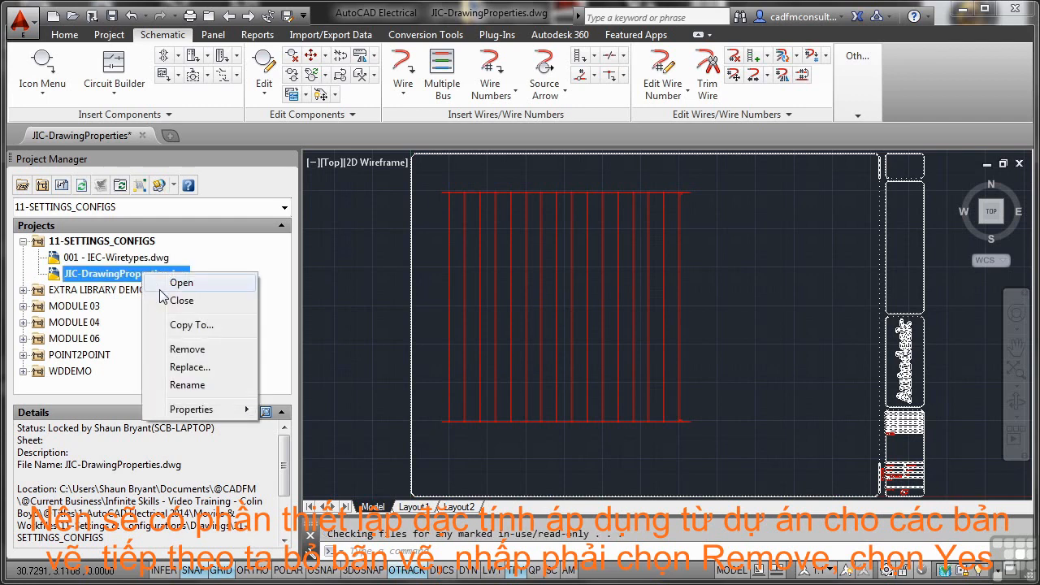
click(203, 349)
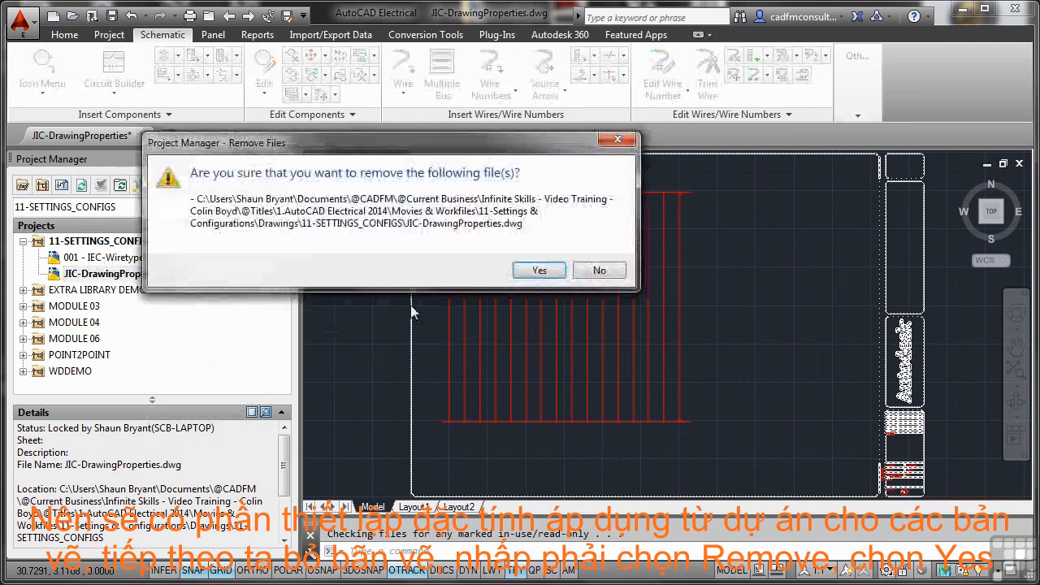
click(537, 272)
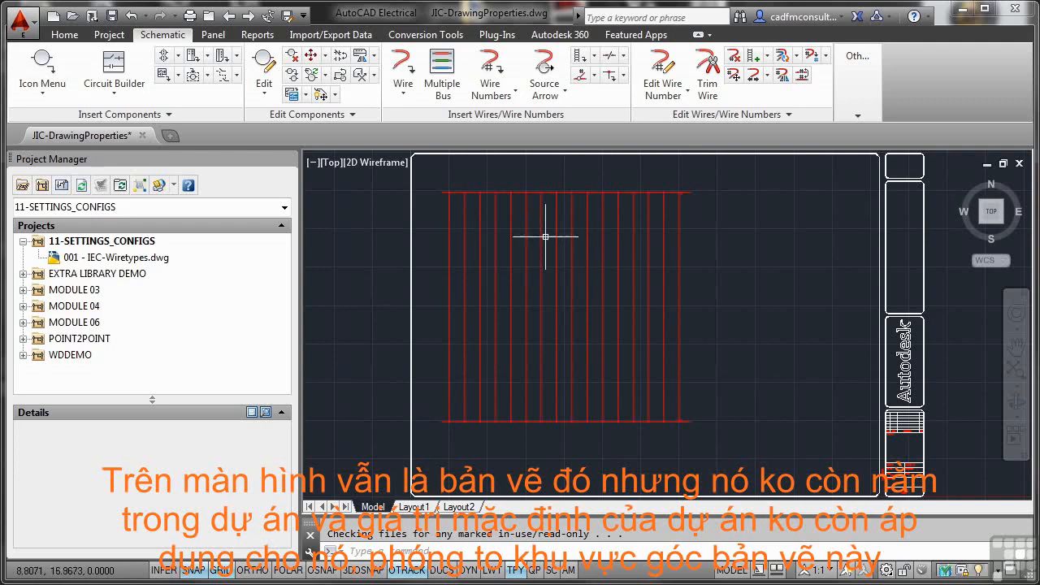
Step: Focus on the ladder's upper-left corner and save the JIC-DrawingProperties drawing
scroll(462, 213, up, 6)
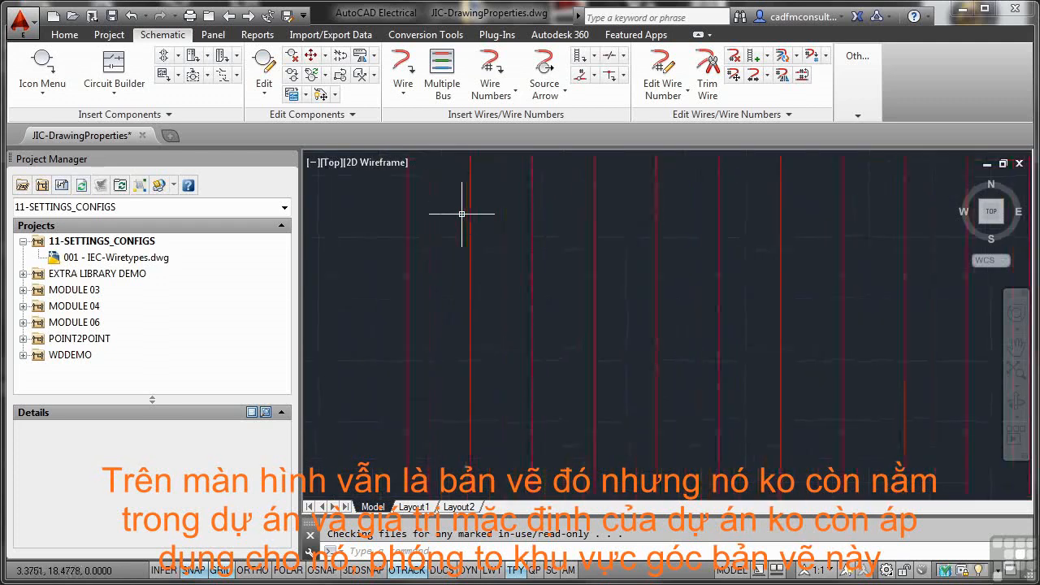
middle_drag(506, 302, 538, 322)
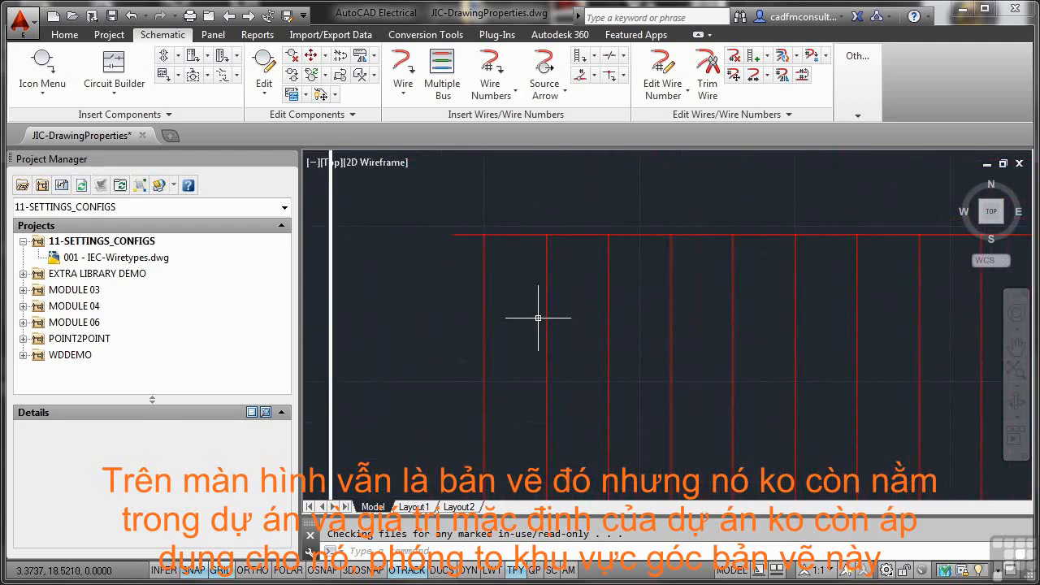
click(112, 16)
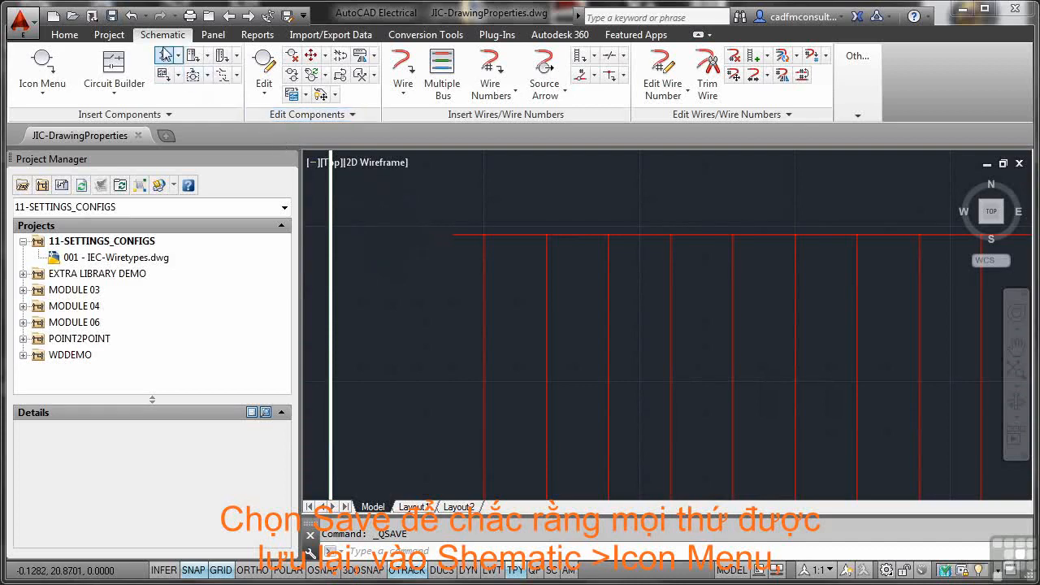
Step: Insert a Relay Coil from the IEC relays and contacts symbols on the ladder's first vertical wire, accepting the default component tag
click(46, 64)
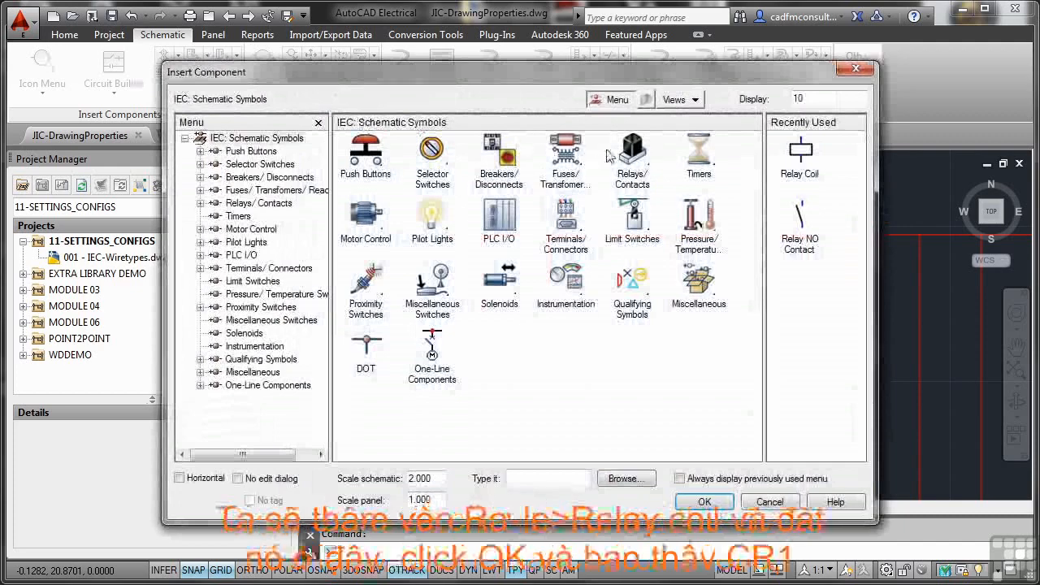
click(628, 156)
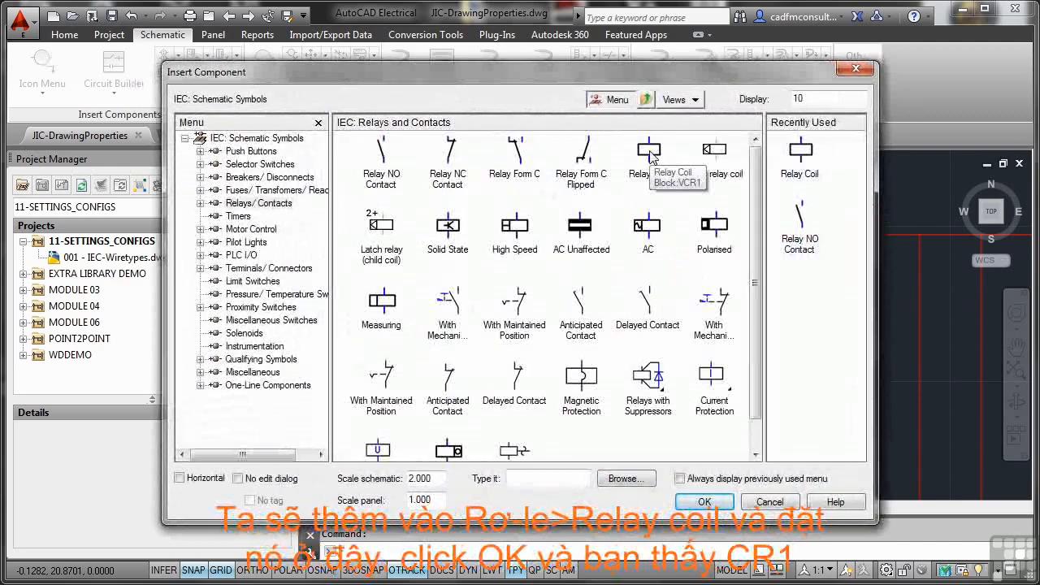
click(648, 151)
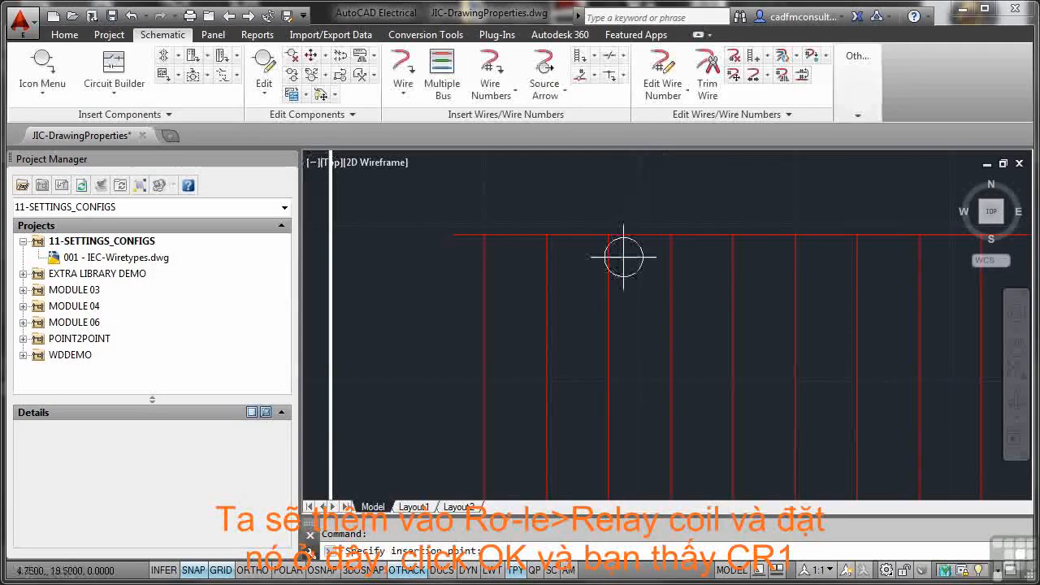
click(482, 366)
click(500, 490)
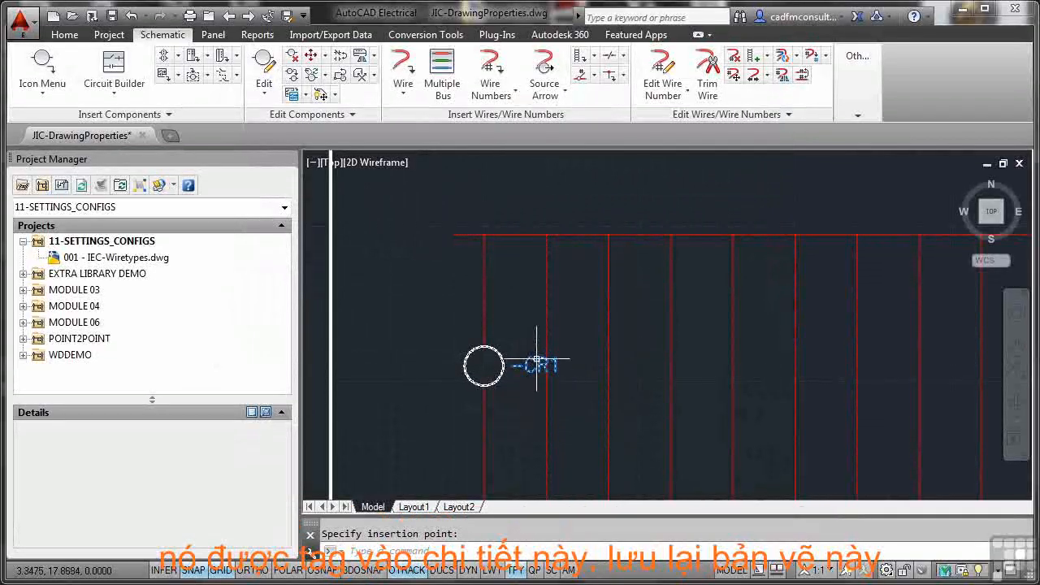
click(581, 357)
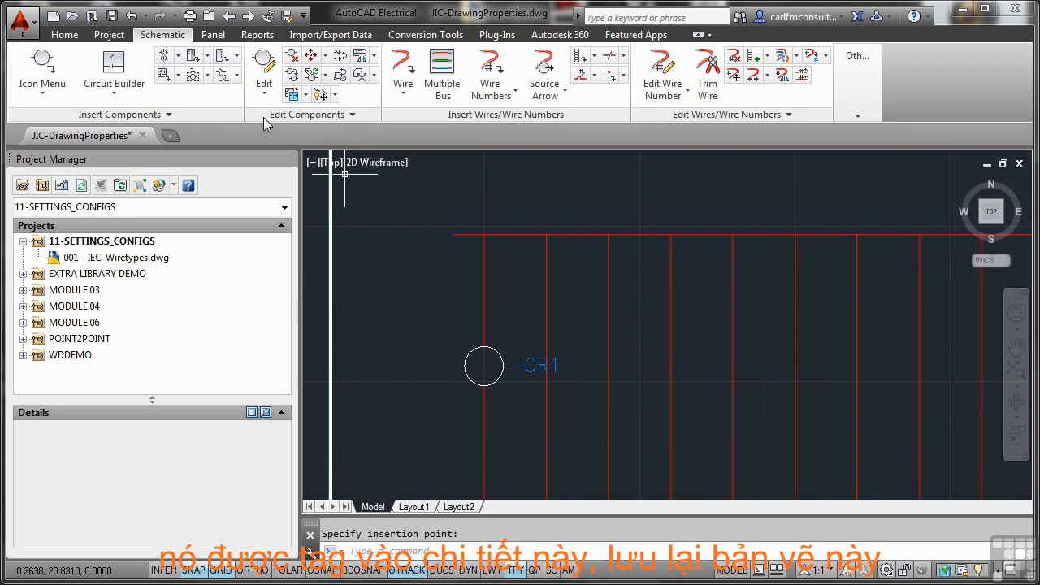
Step: Save the drawing and add it as the active drawing to the 11-SETTINGS_CONFIGS project, applying the project default values
click(113, 15)
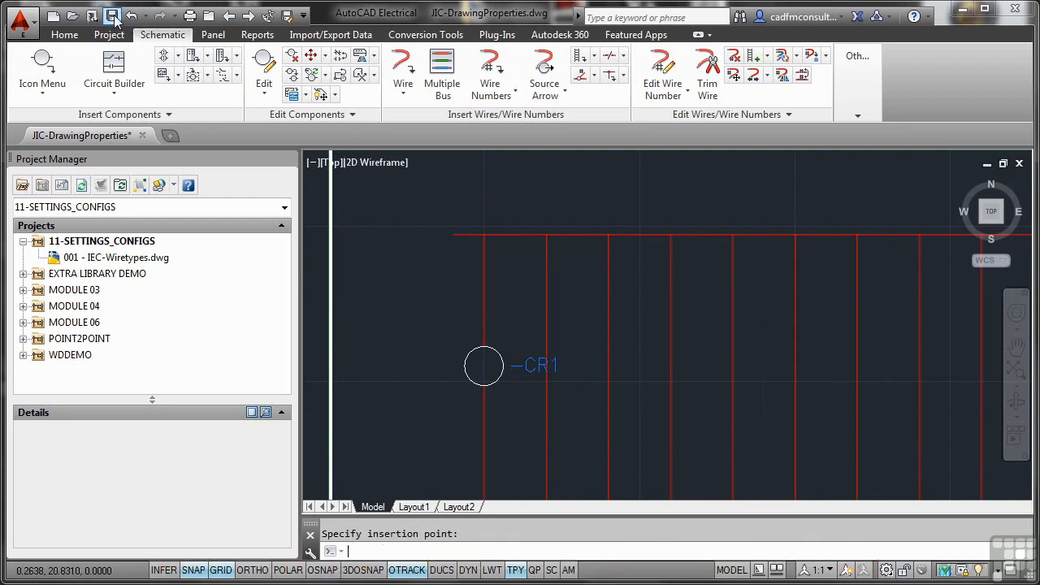
click(105, 242)
right_click(106, 242)
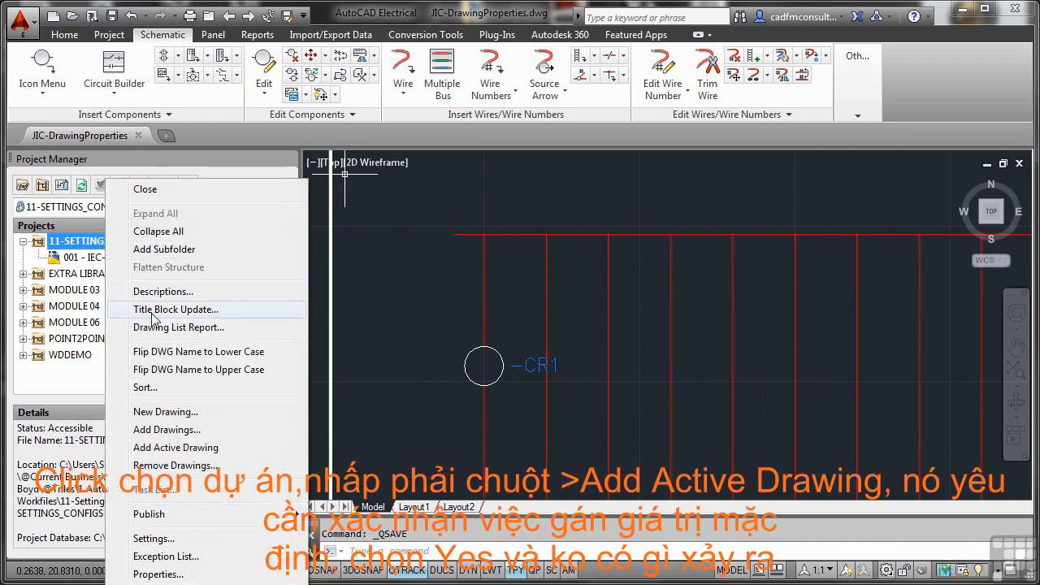
click(199, 448)
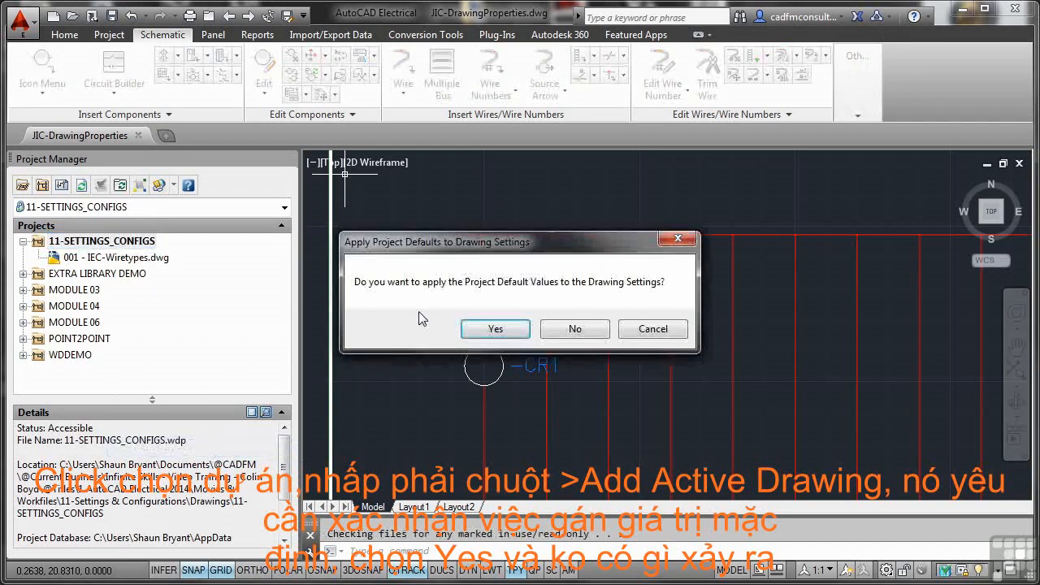
click(509, 333)
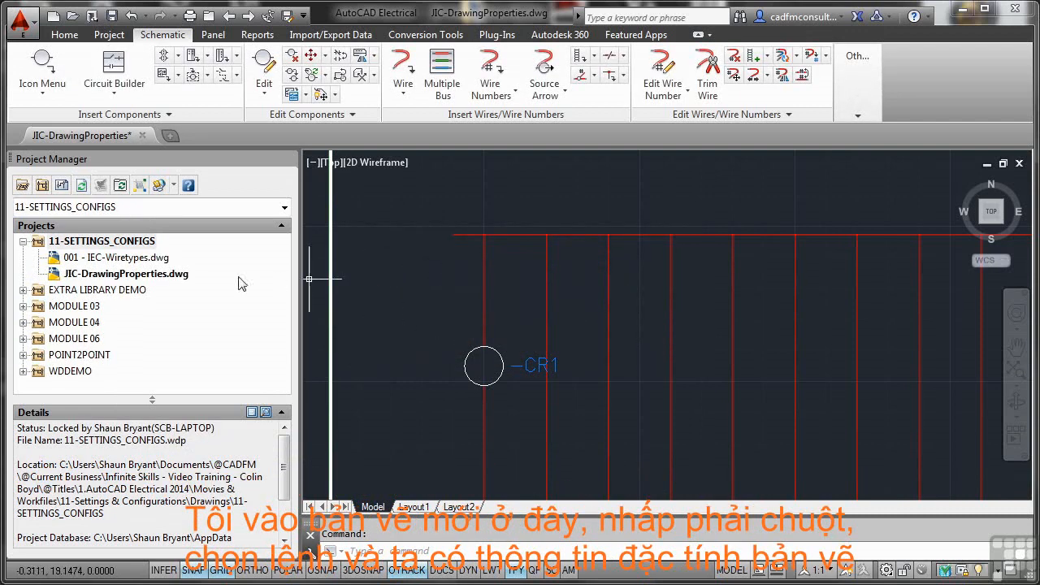
Step: Open the drawing properties of JIC-DrawingProperties.dwg and set its sheet value to 002
click(129, 275)
right_click(129, 276)
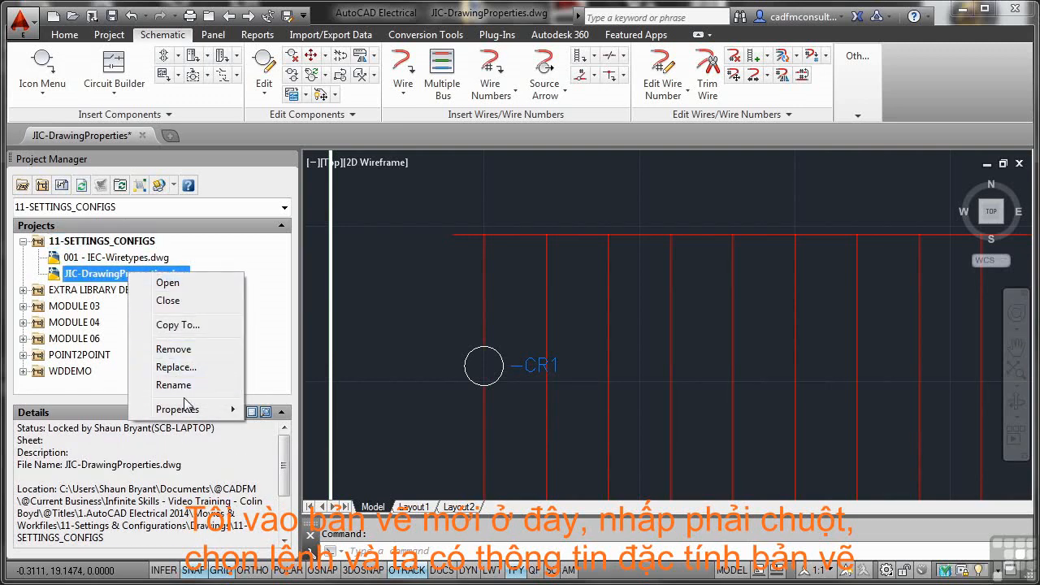
mouse_move(193, 410)
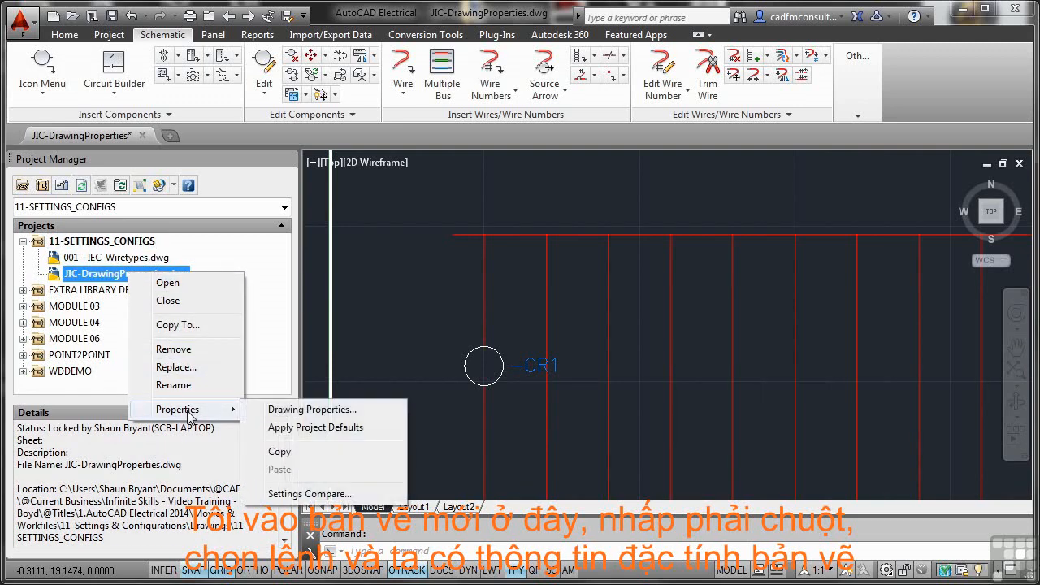
click(312, 410)
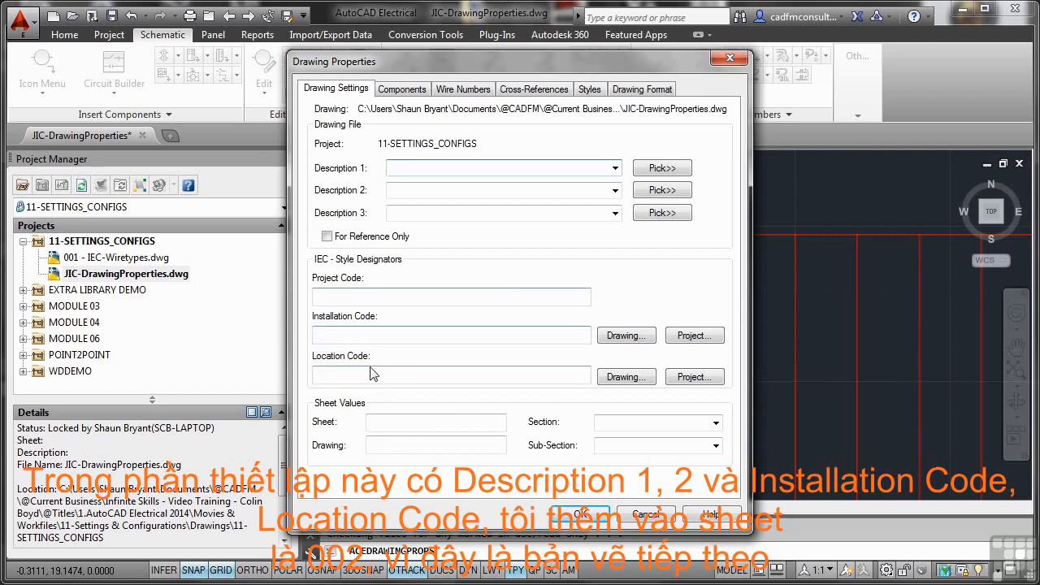
click(373, 420)
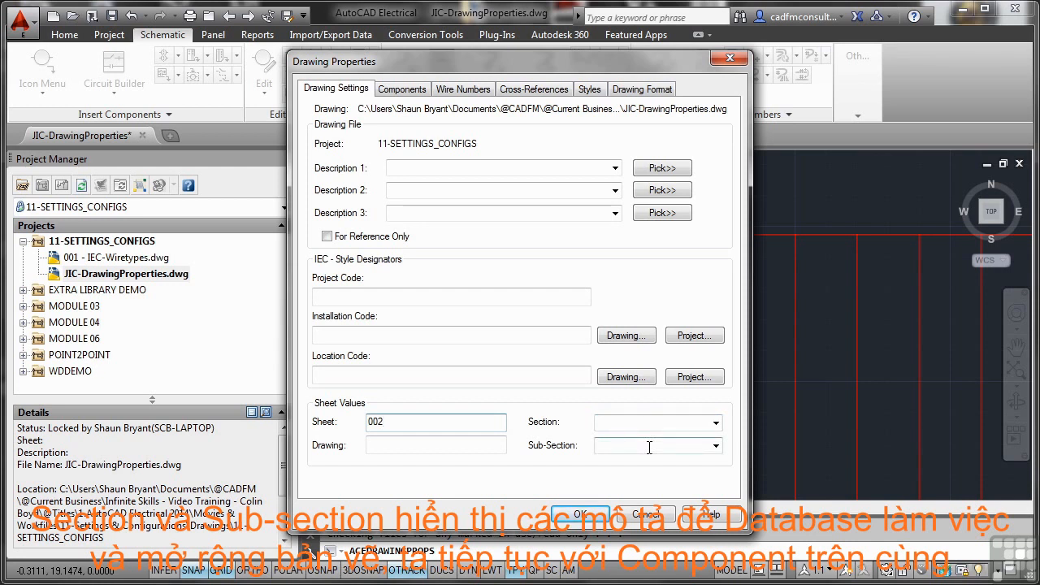
Step: Set the sequential start number of the component tag format to 001
click(402, 89)
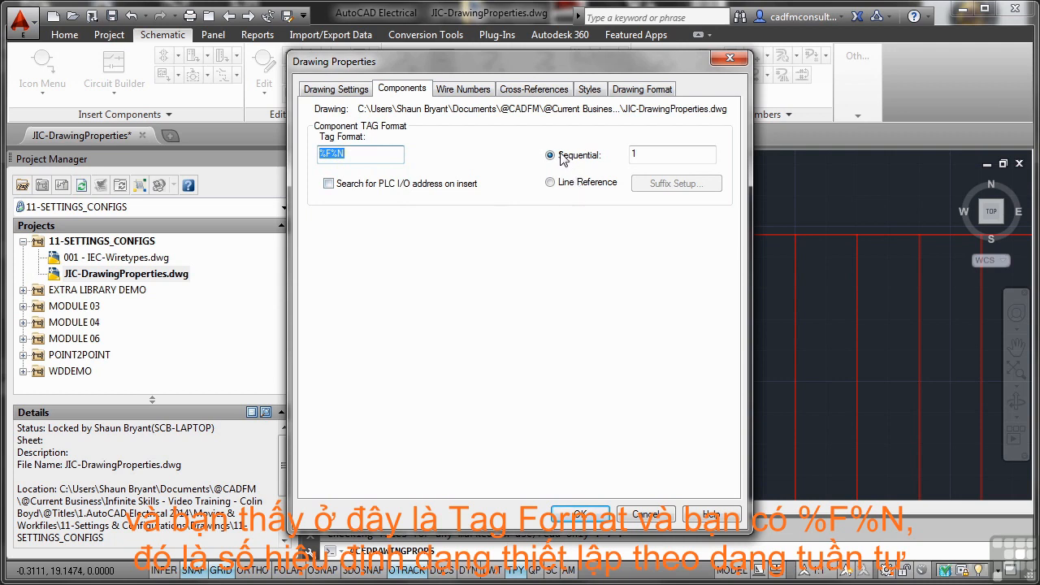
double_click(642, 155)
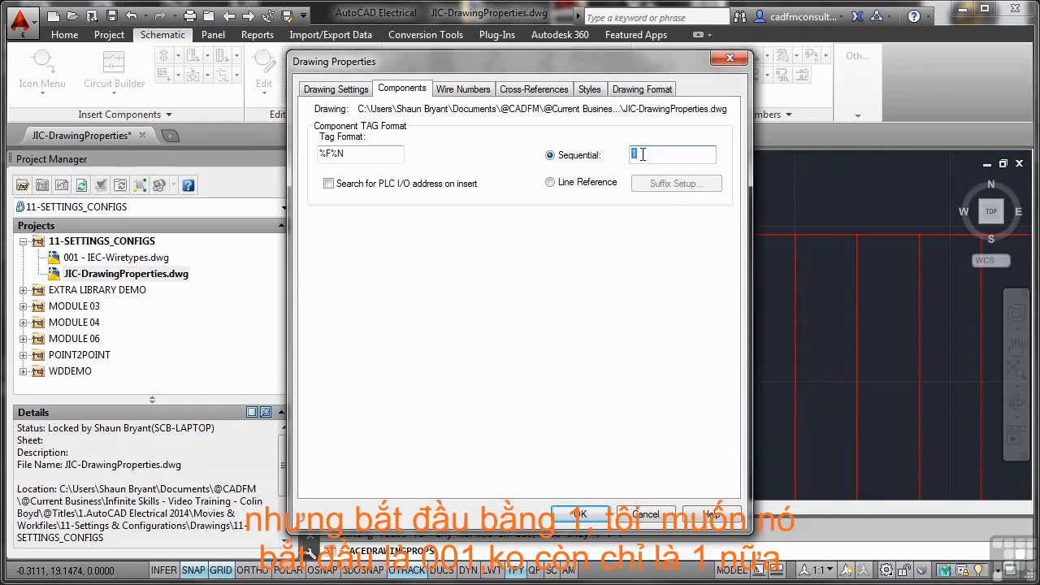
text(00)
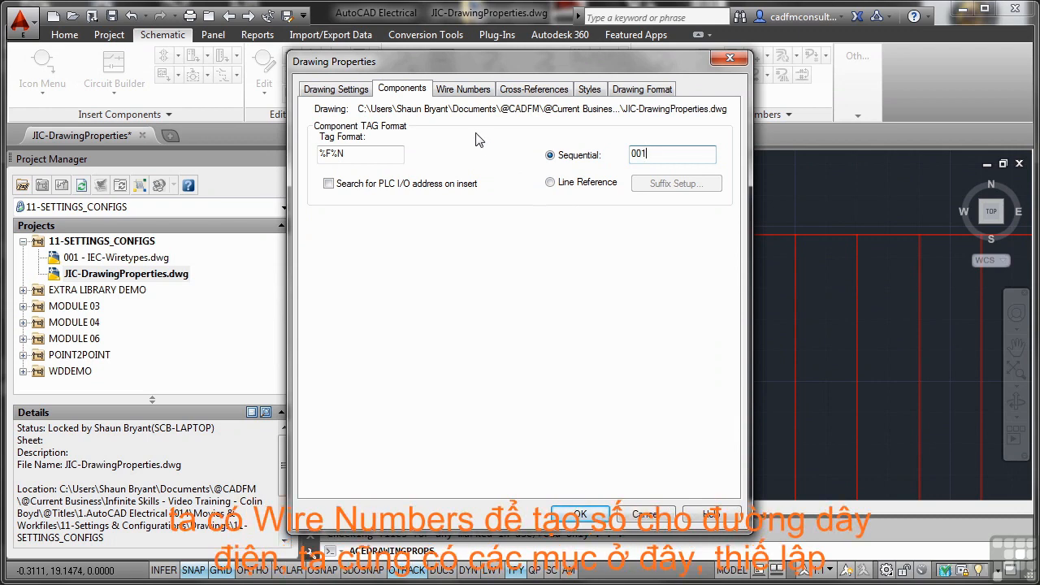
Step: Set the sequential start number of the wire number format to 001
click(468, 91)
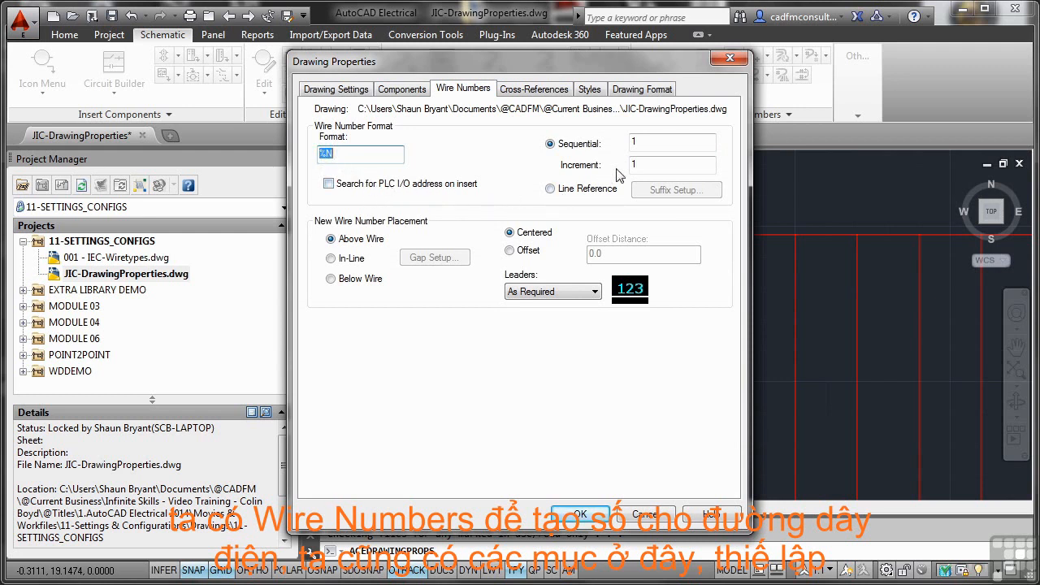
double_click(642, 143)
text(0)
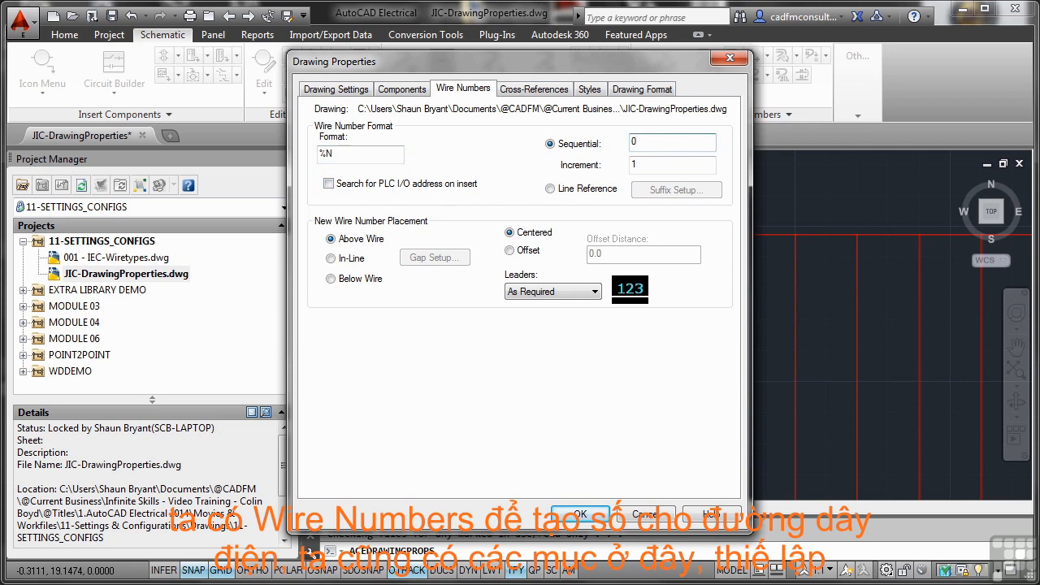
text(01)
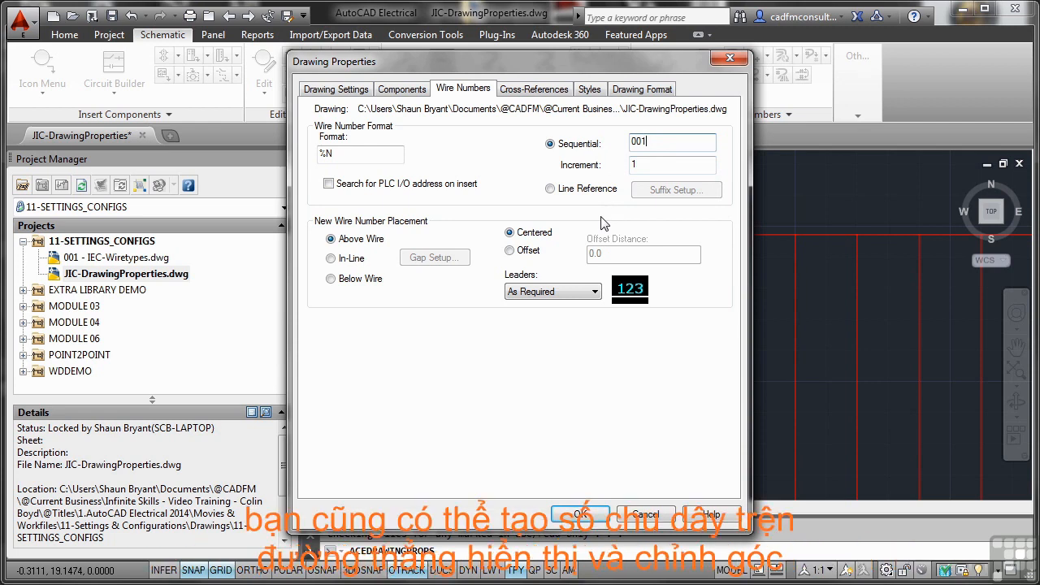
Step: Try In-Line, Below Wire and Offset wire number placement, and return to Above Wire and Centered with leaders As Required
click(331, 258)
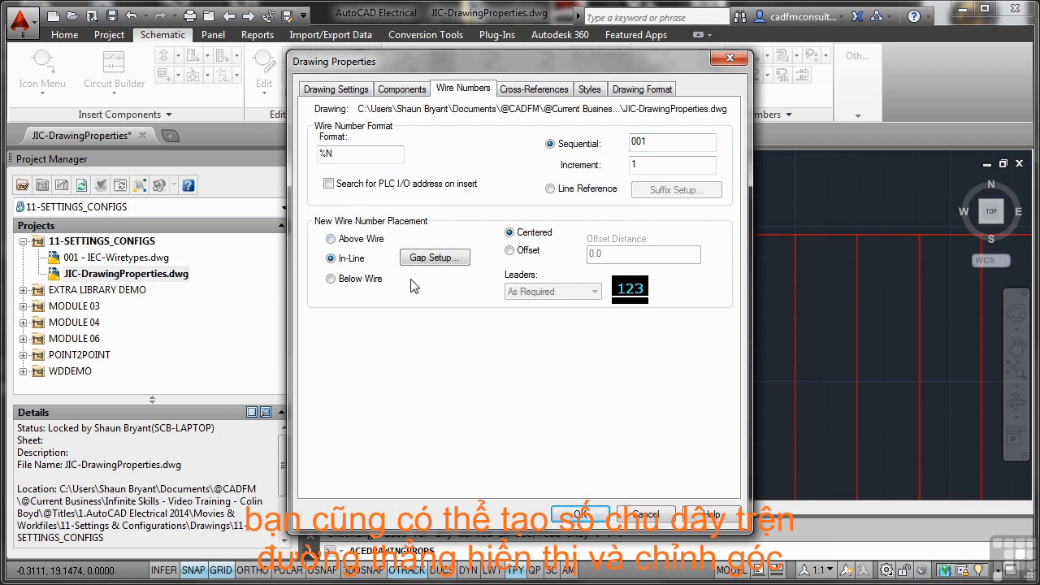
click(335, 281)
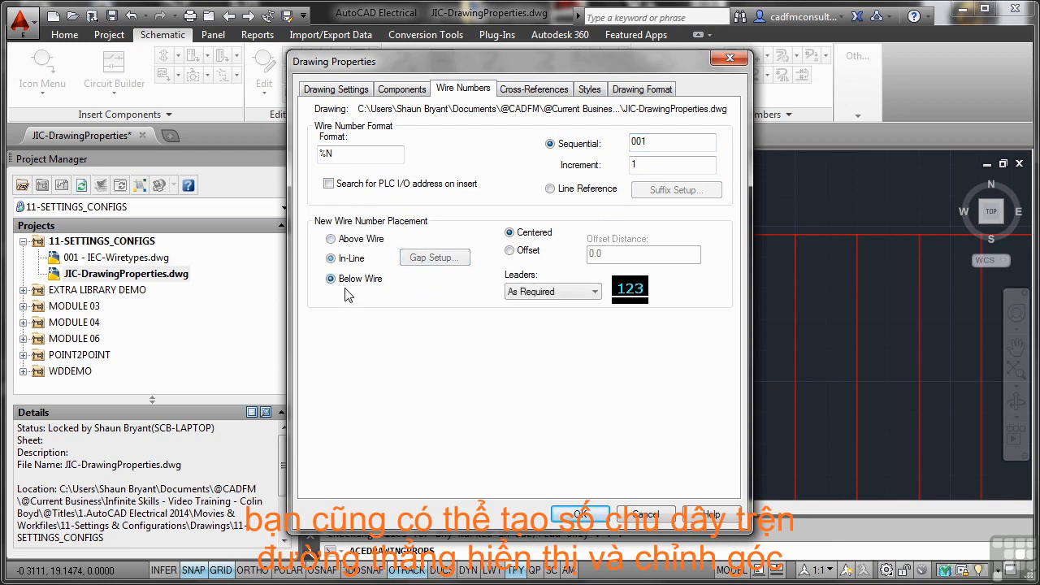
click(331, 238)
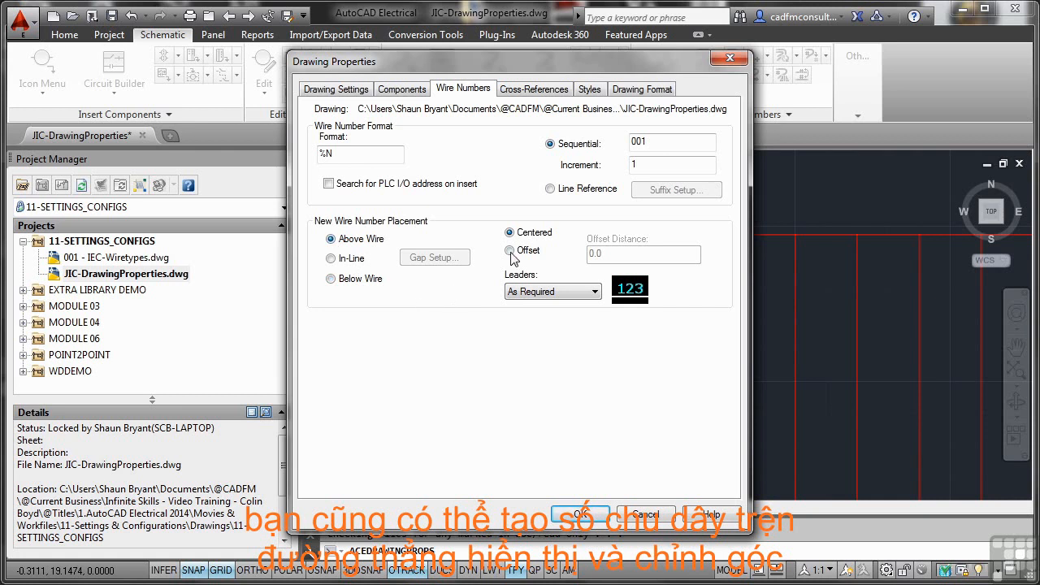
click(510, 252)
click(510, 233)
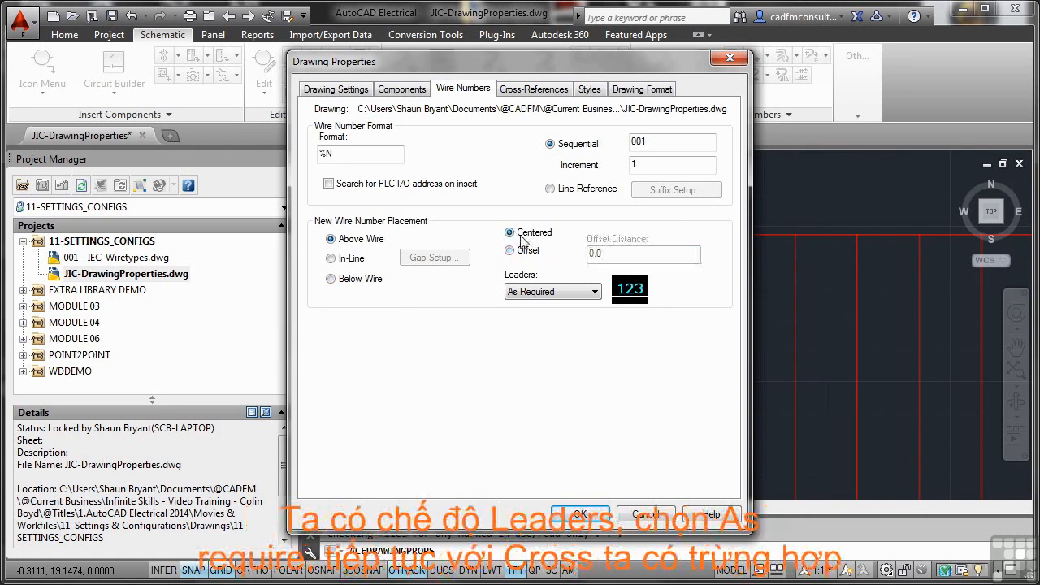
click(594, 291)
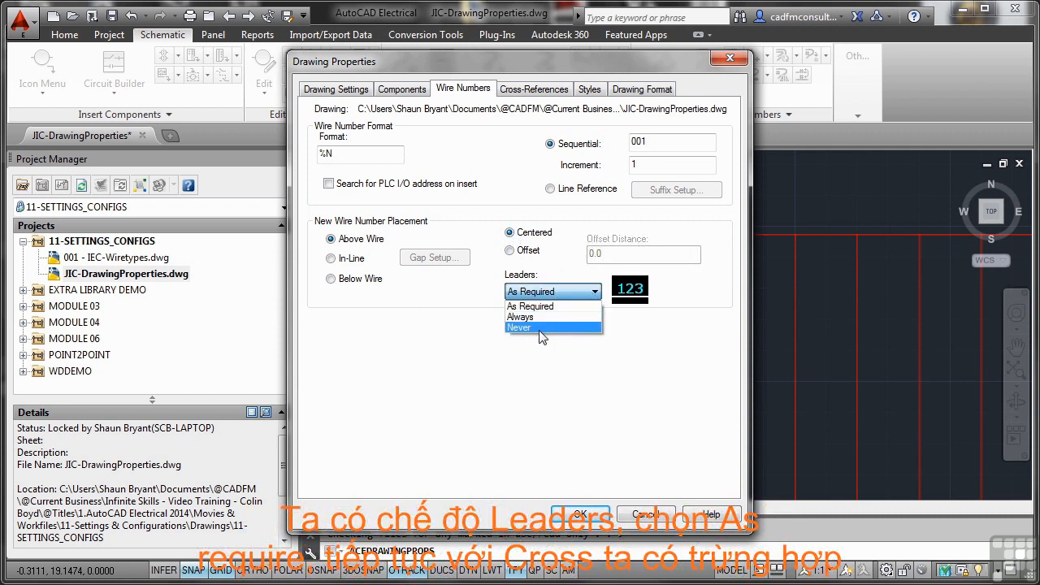
click(543, 307)
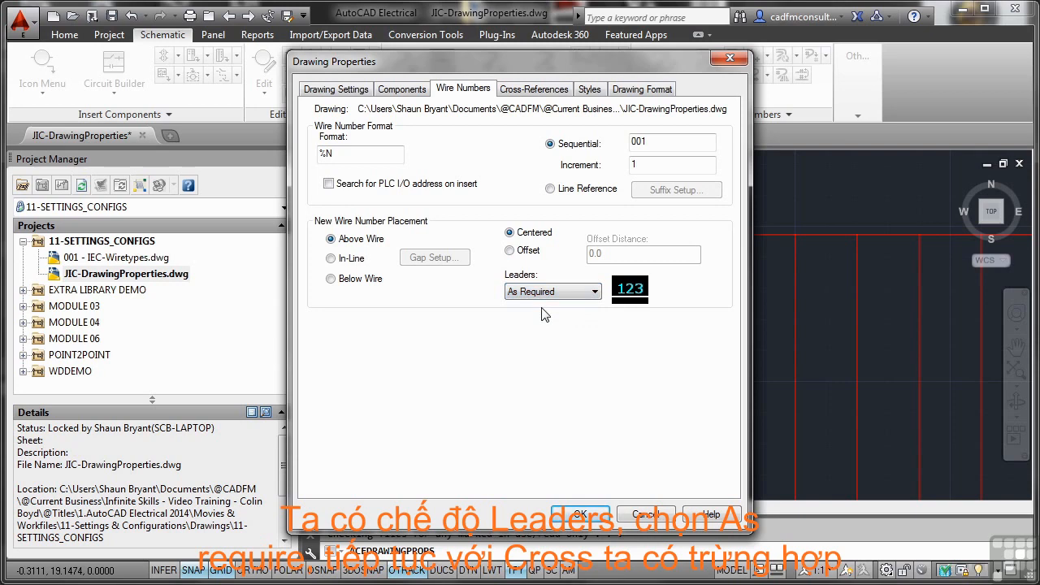
Step: Review the drawing's cross-reference, style and drawing format settings
click(536, 89)
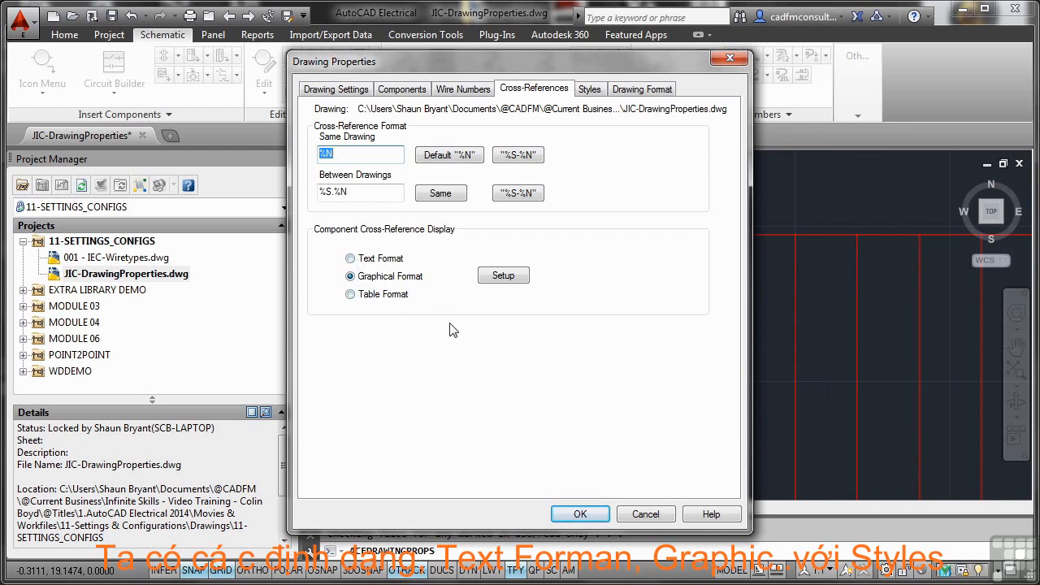
click(590, 89)
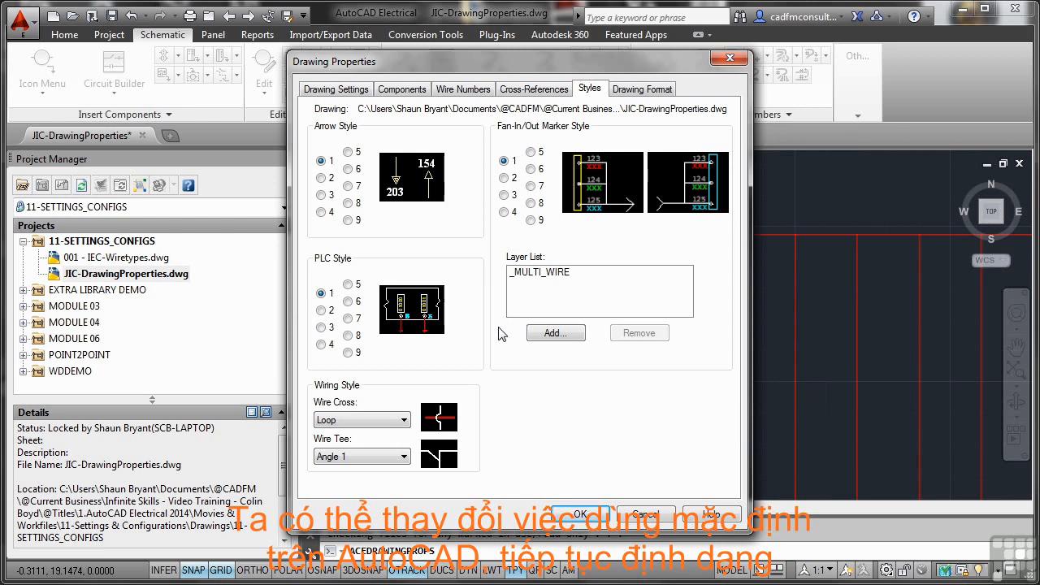
click(639, 91)
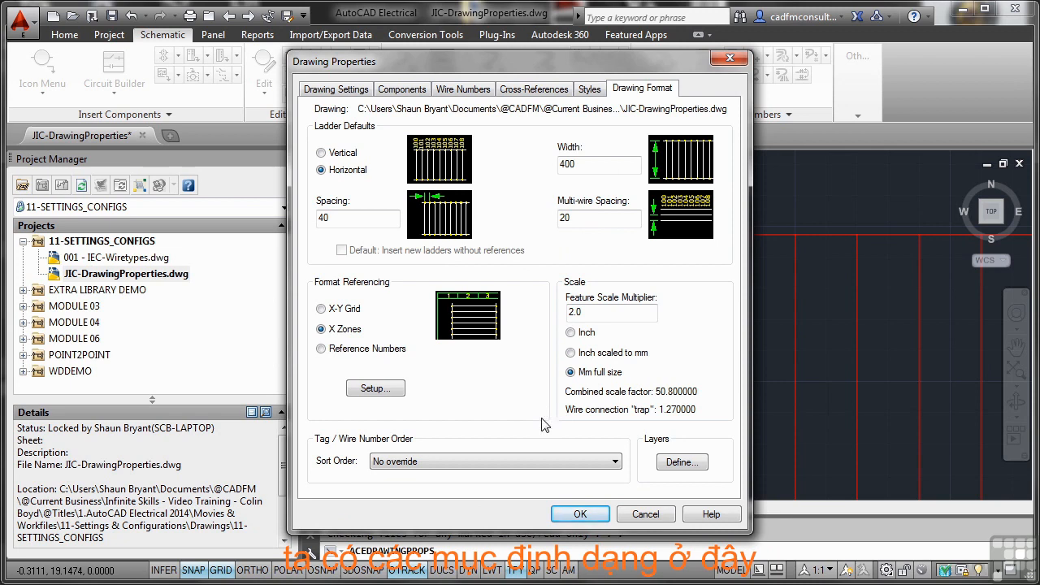
Step: Apply the drawing properties and insert a relay coil on the fourth vertical rung, level with the existing coil
click(568, 514)
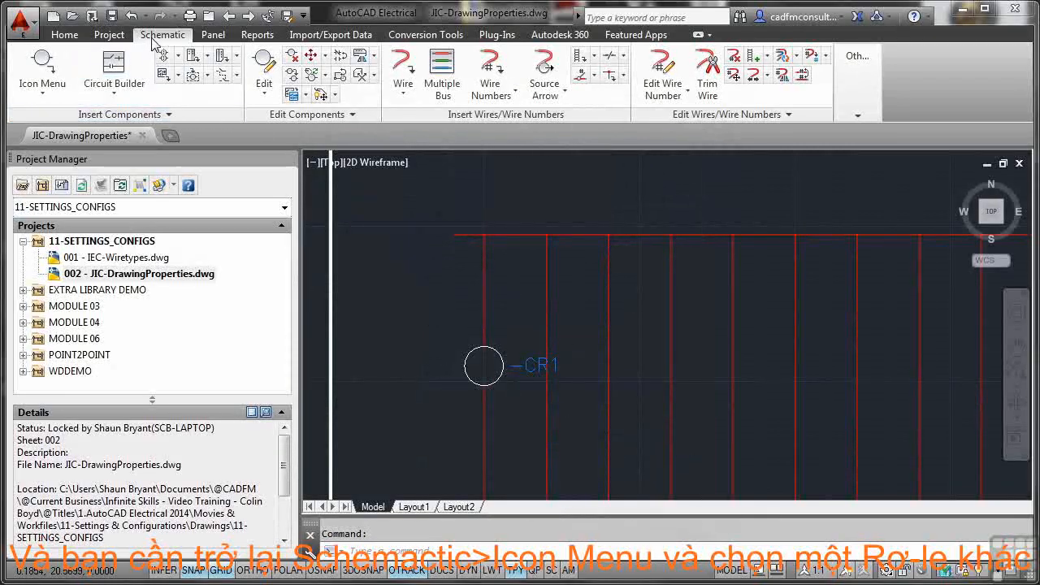
click(39, 69)
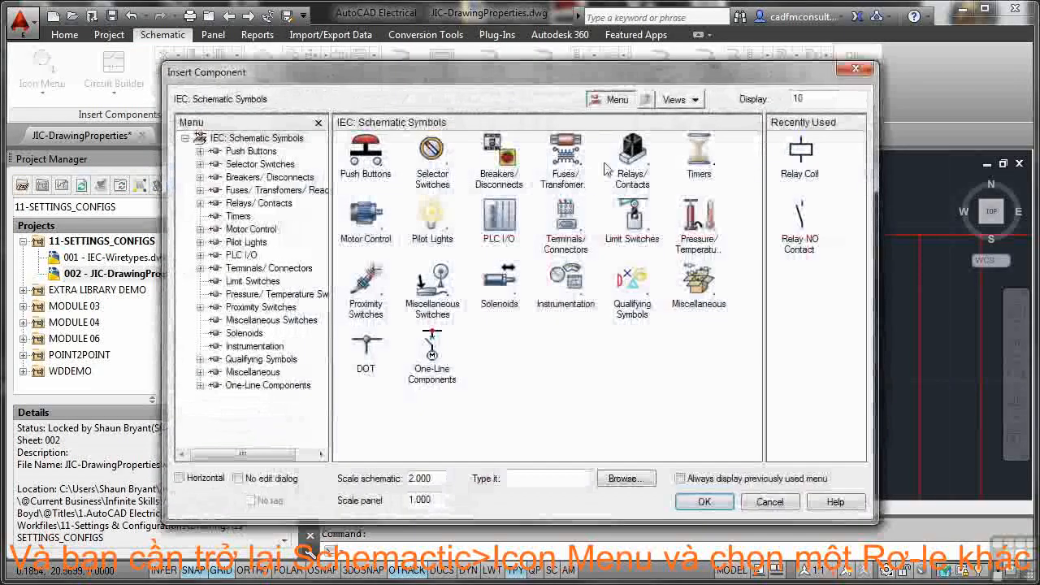
click(630, 156)
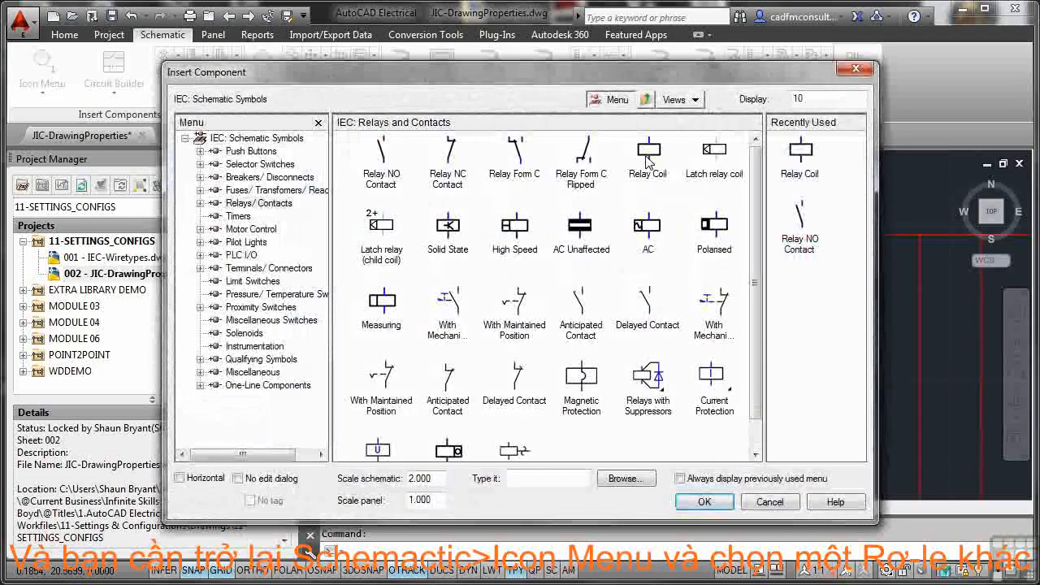
click(648, 158)
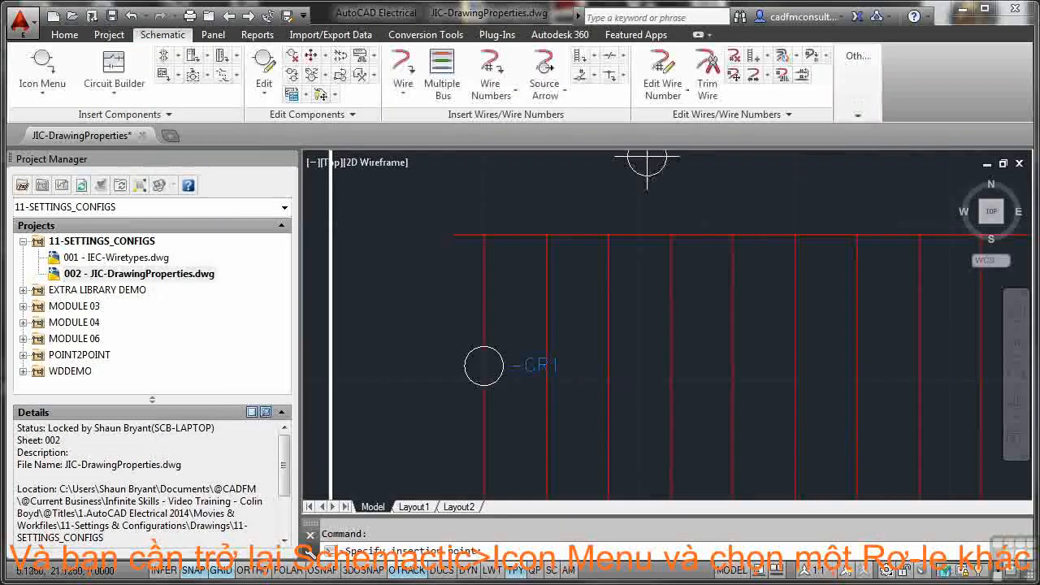
click(671, 365)
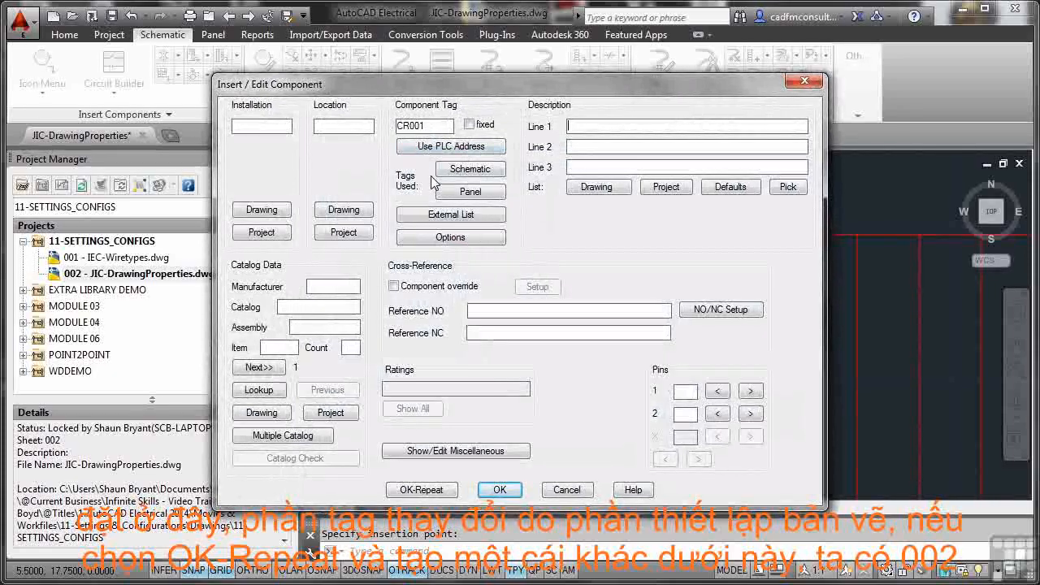
click(429, 490)
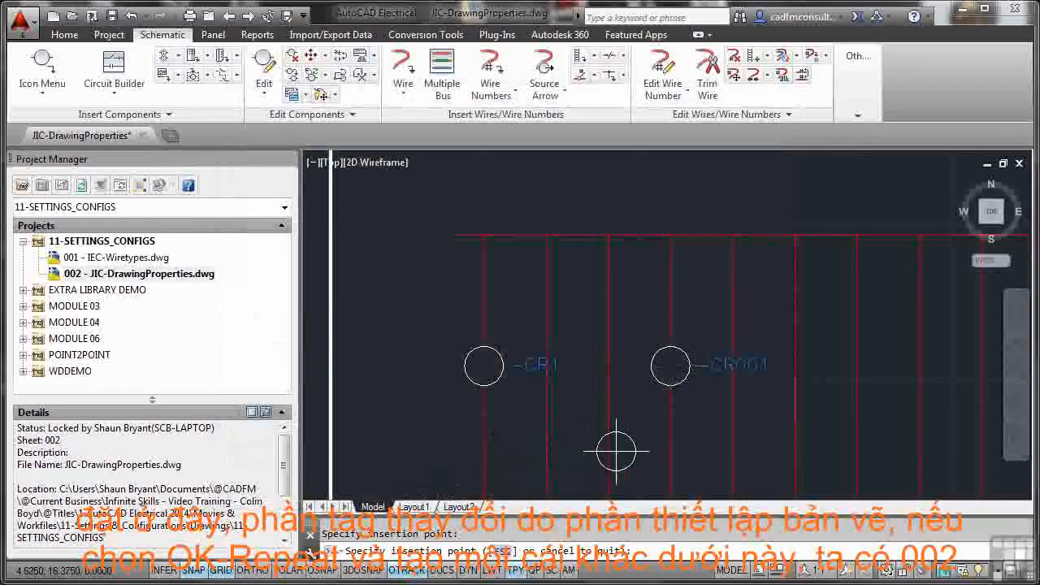
Step: Place a repeat relay coil on the same rung, directly below the coil just inserted
click(664, 444)
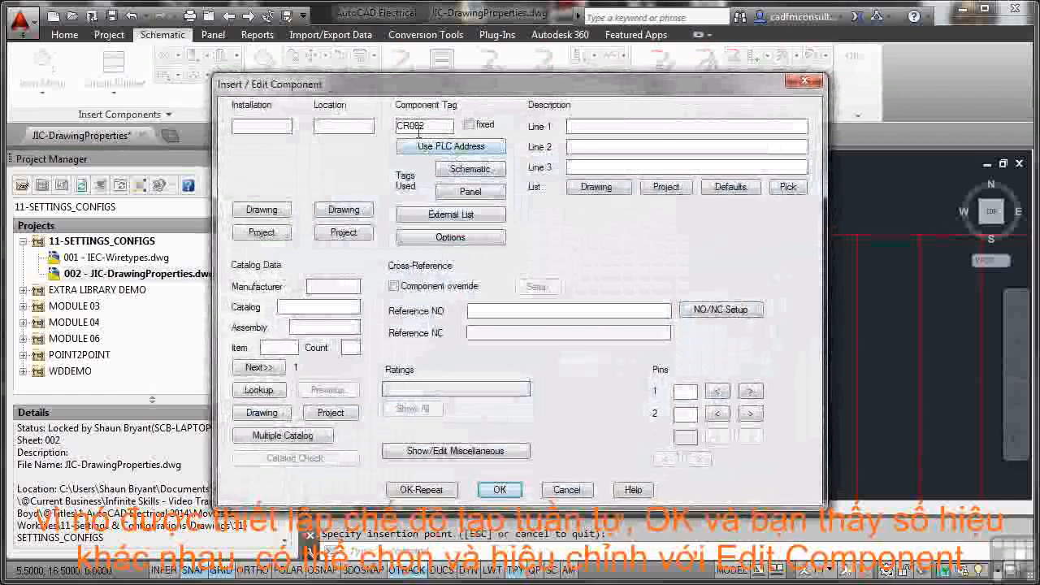
click(497, 489)
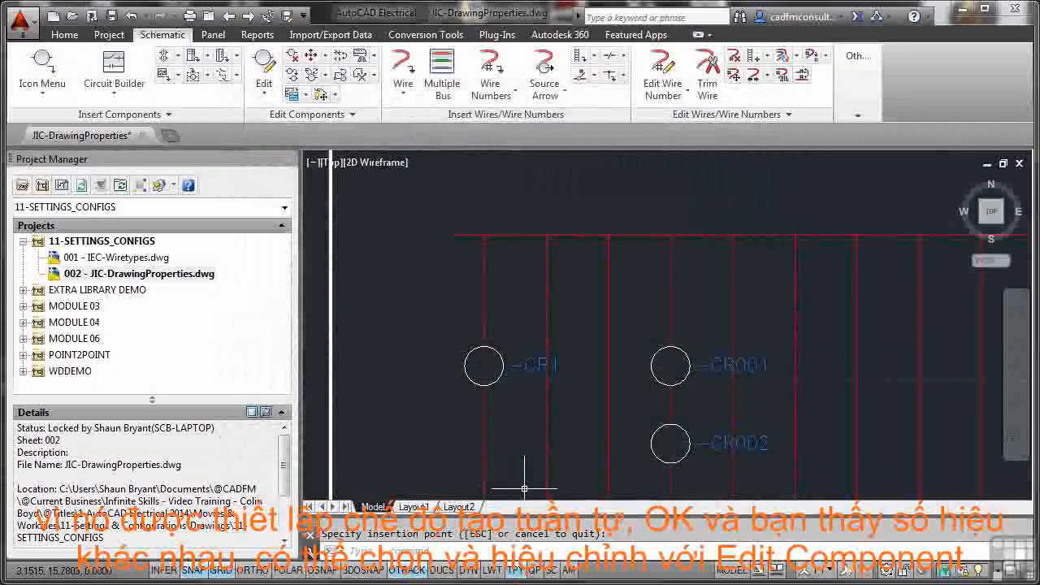
key(Escape)
Step: Change the component tag of the relay coil on the first rung to CR003
click(533, 362)
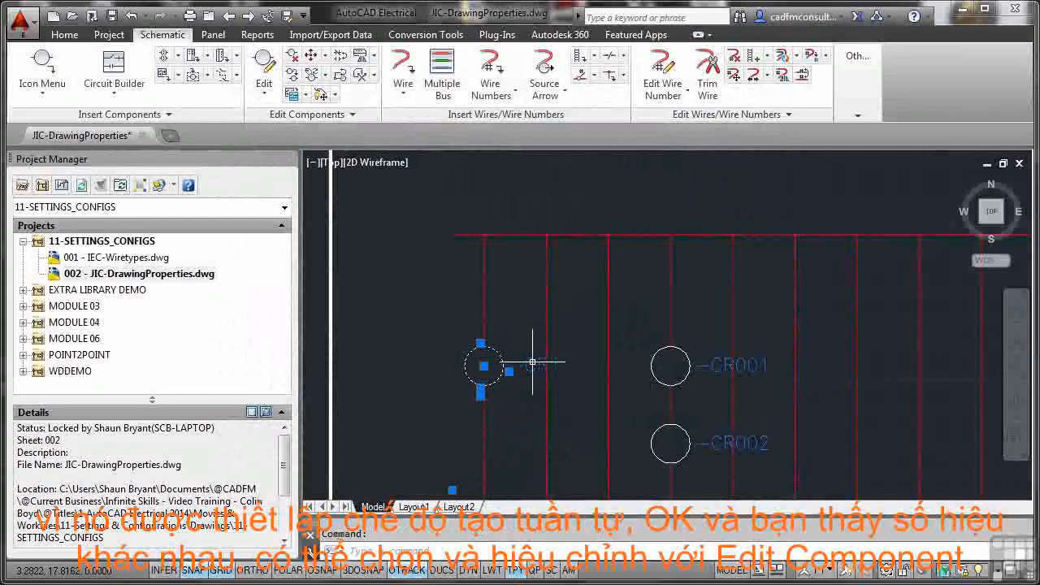
right_click(533, 366)
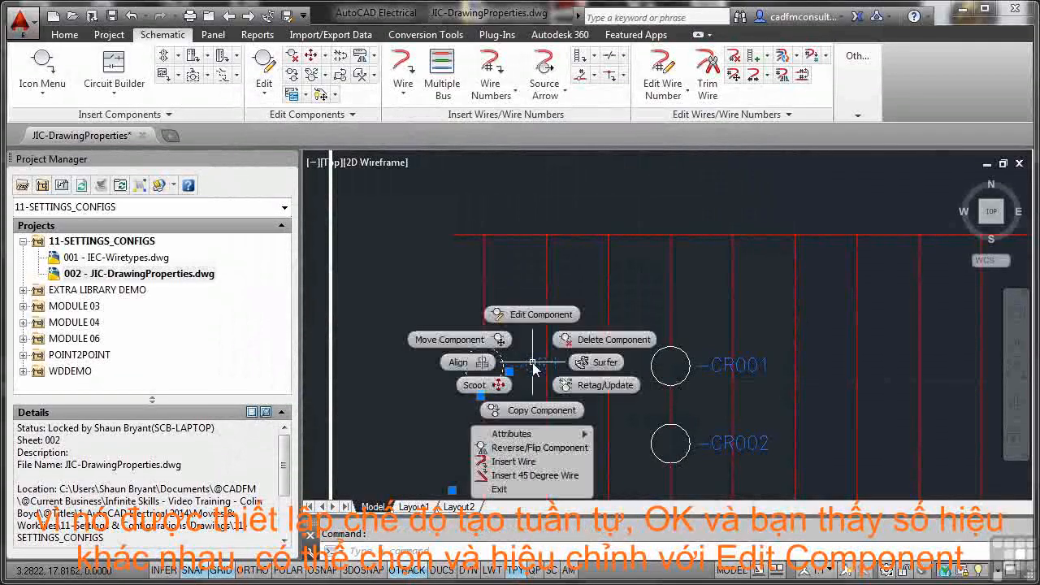
click(543, 317)
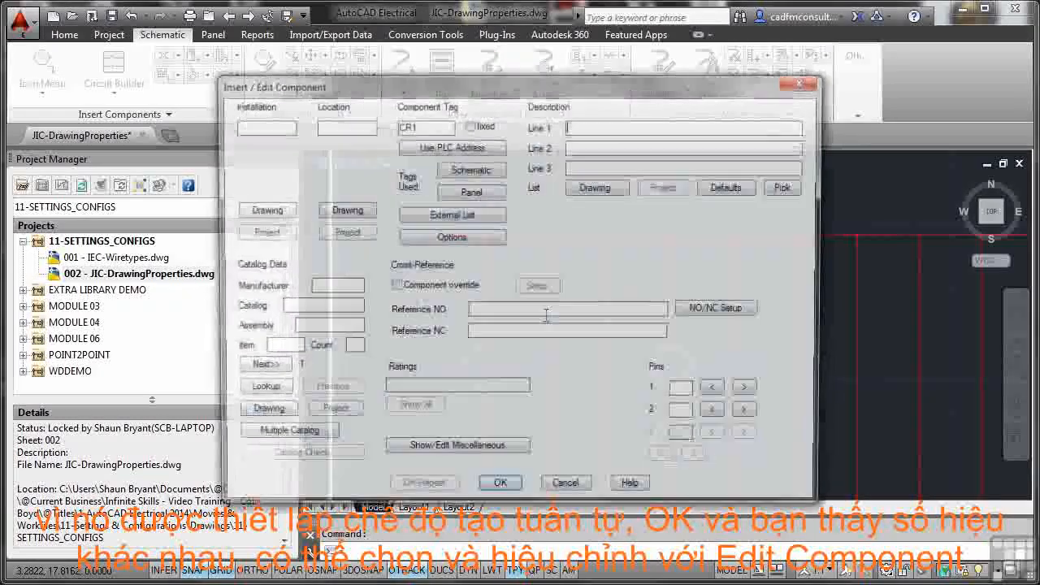
click(426, 126)
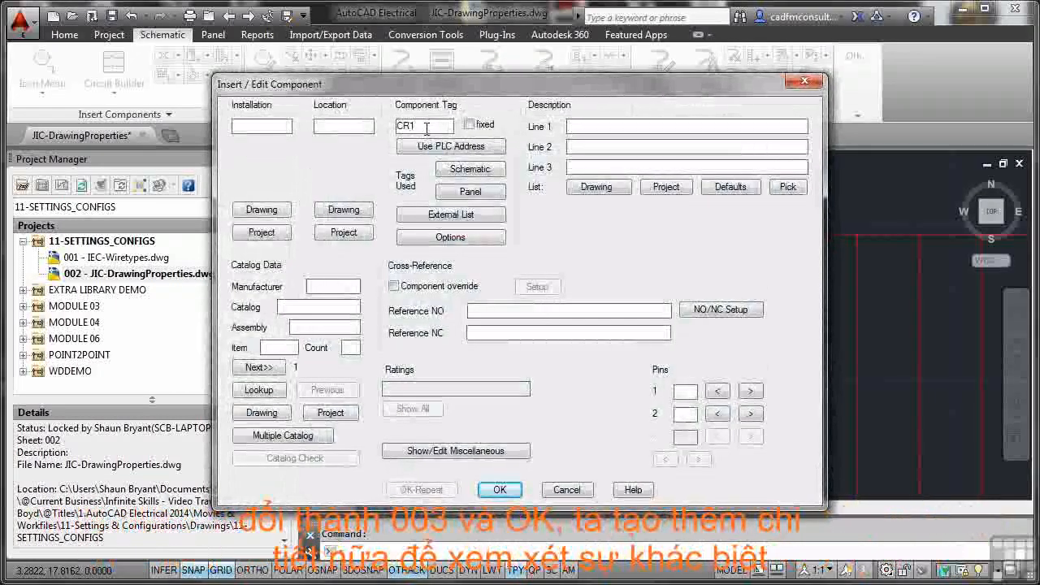
key(BackSpace)
text(003)
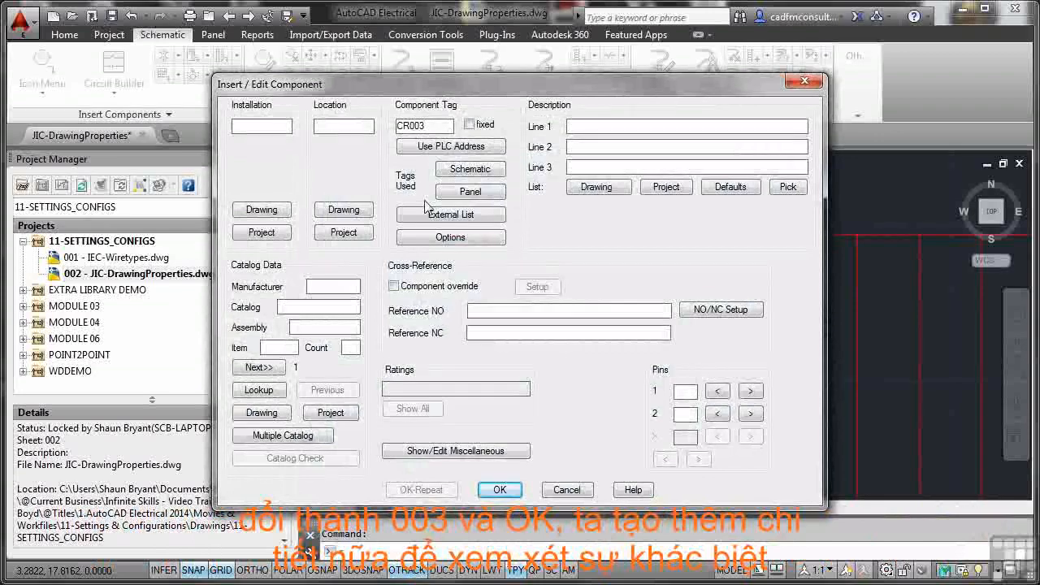
click(500, 490)
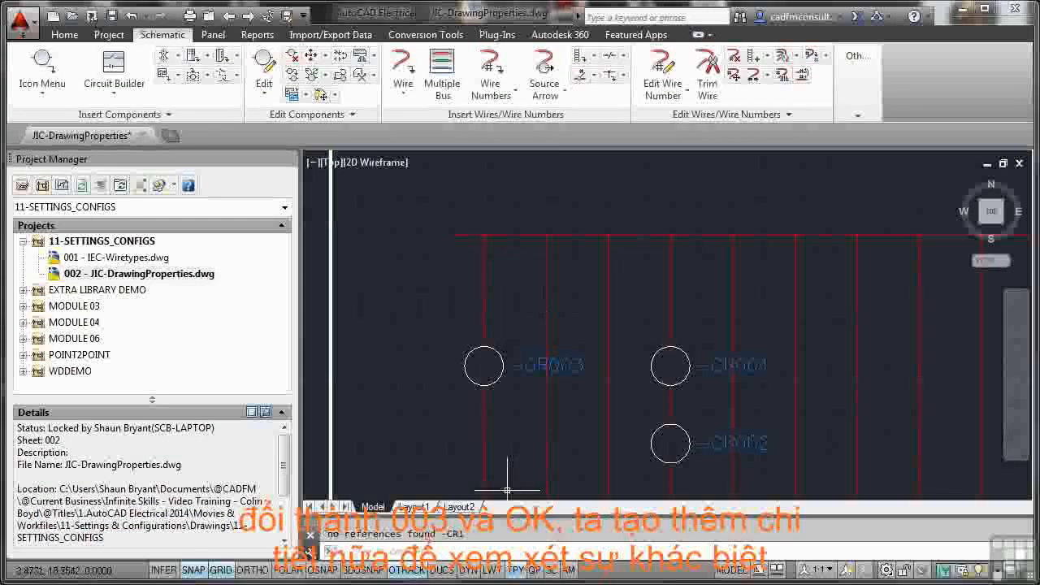
Step: Insert another relay coil on the sixth vertical rung, higher than the existing coils
click(42, 65)
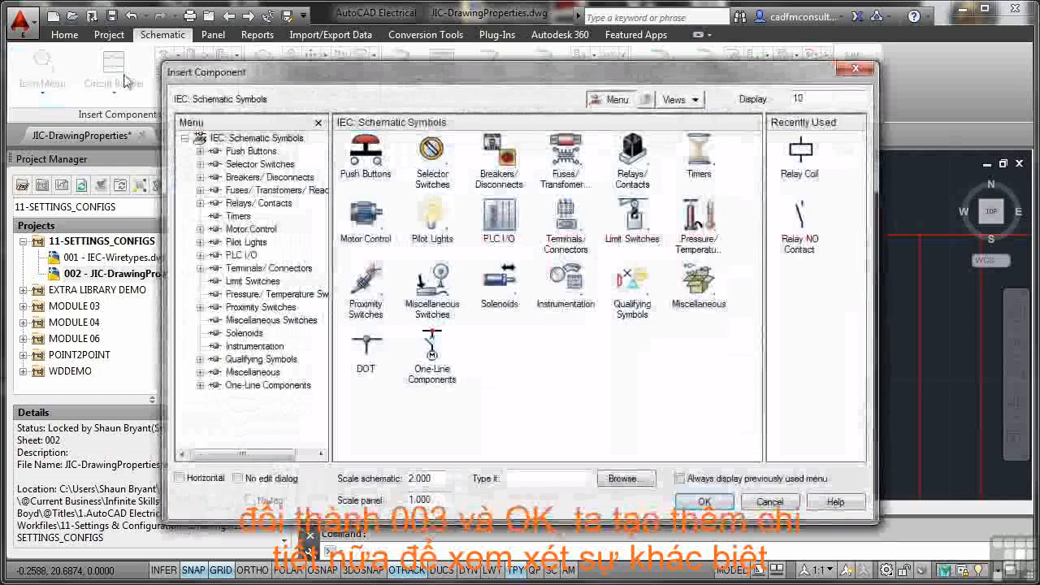
click(630, 162)
click(648, 153)
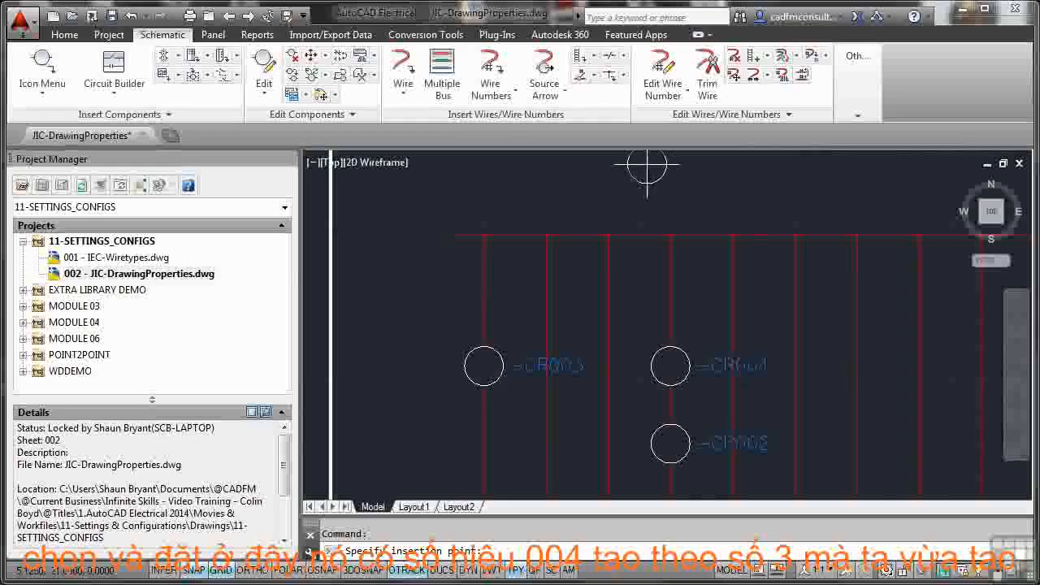
click(787, 288)
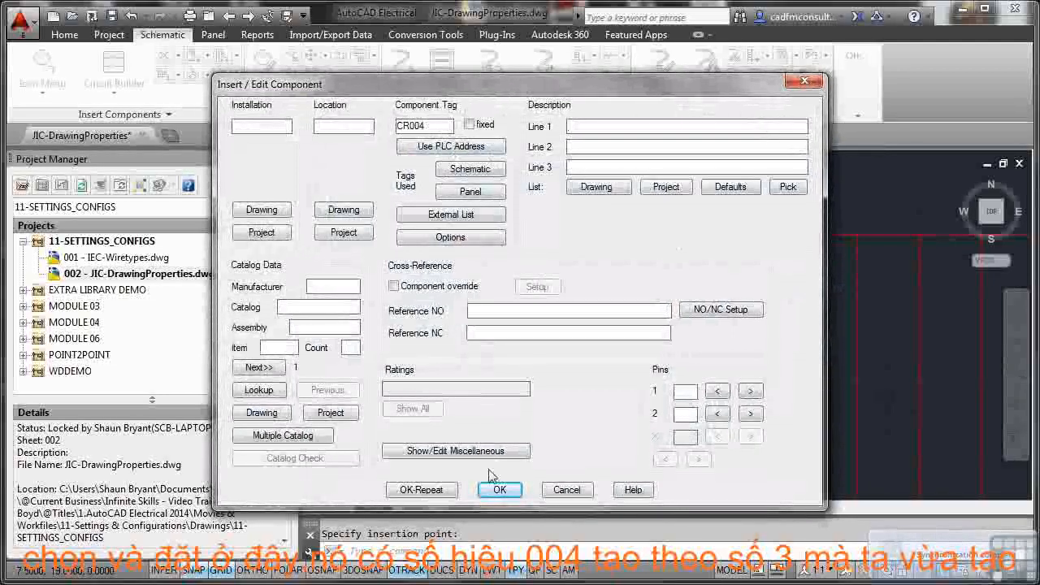
click(498, 489)
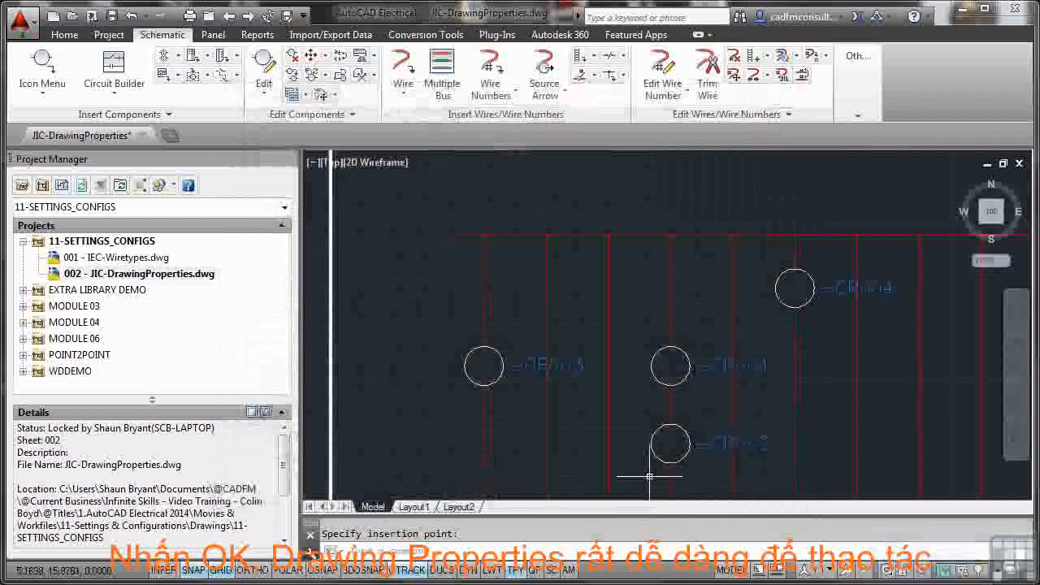